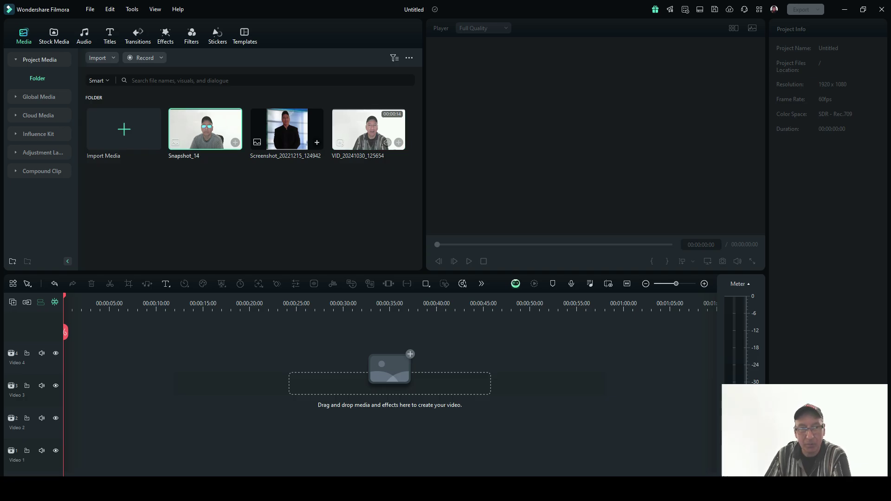
Place the Snapshot_14 image on track Video 4 and the playlist neon frame image from Global Media on Video 3 beneath it
{"action": "left_click_drag", "start_coordinate": [205, 130], "coordinate": [87, 358]}
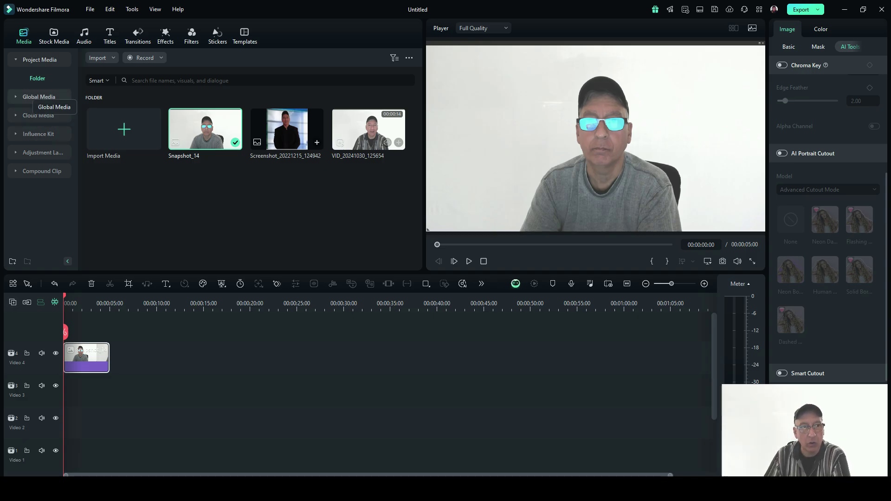
{"action": "left_click", "coordinate": [37, 97]}
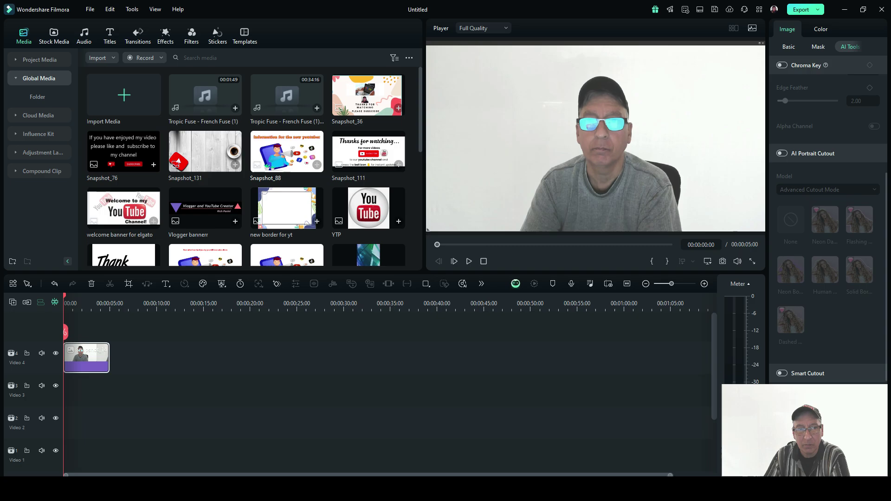
{"action": "scroll", "coordinate": [246, 168], "scroll_direction": "down", "scroll_amount": 5}
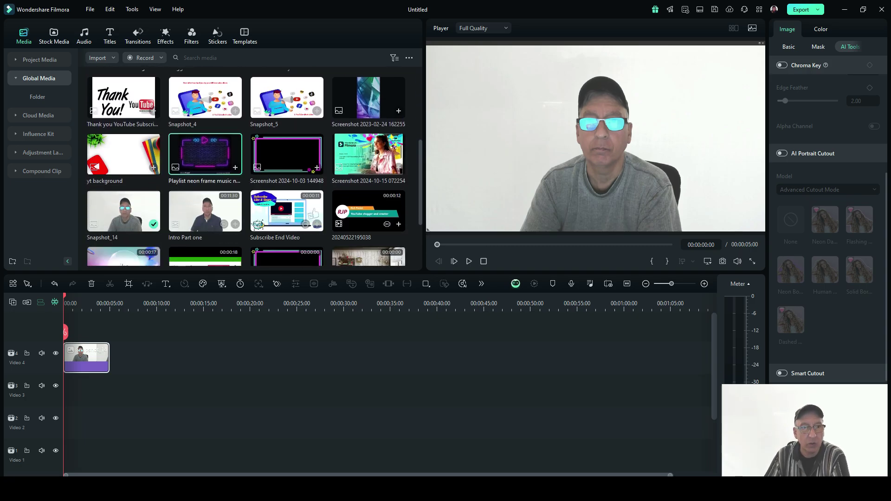
{"action": "left_click_drag", "start_coordinate": [205, 153], "coordinate": [87, 390]}
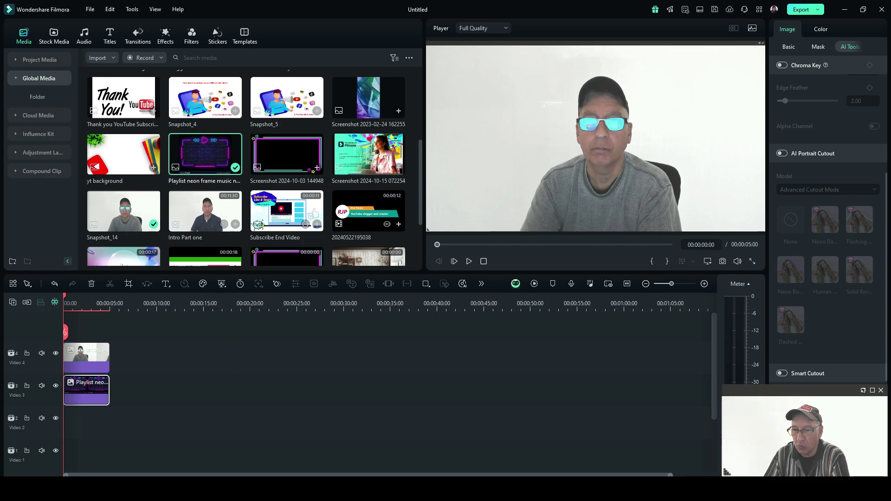
{"action": "left_click_drag", "start_coordinate": [800, 391], "coordinate": [623, 386]}
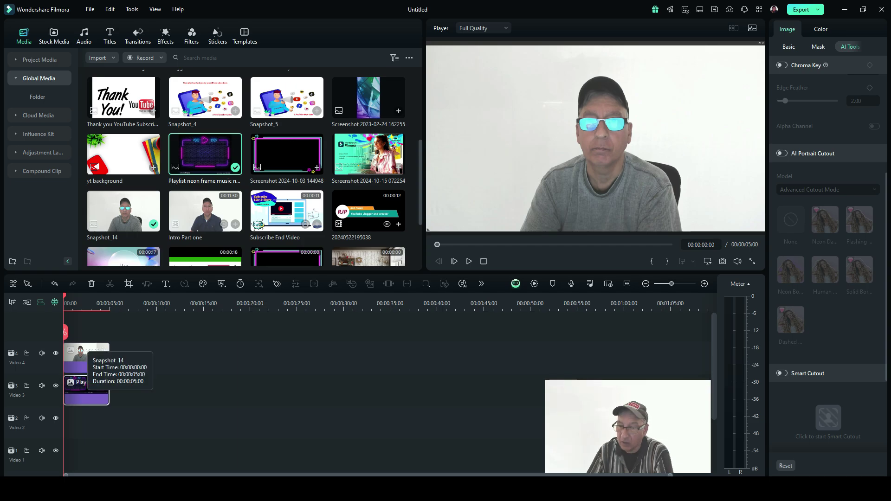
Apply AI Portrait Cutout to the Snapshot_14 clip to remove its white background
{"action": "left_click", "coordinate": [84, 355]}
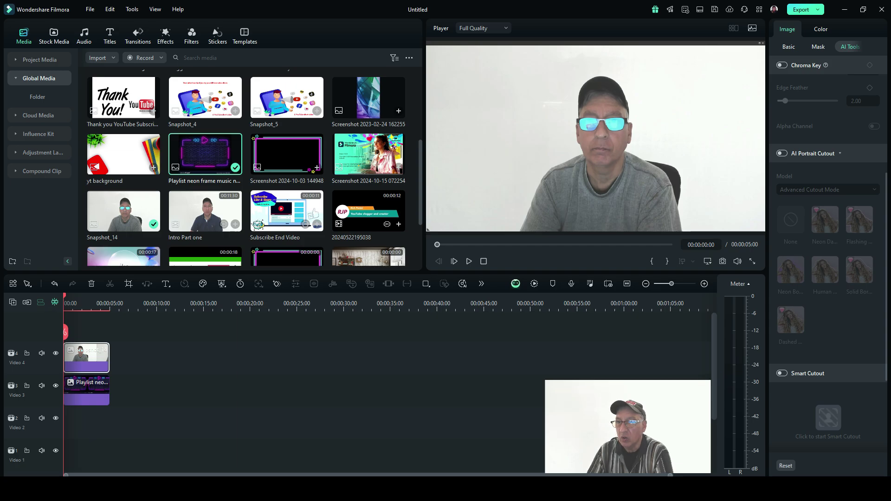
{"action": "left_click", "coordinate": [782, 153]}
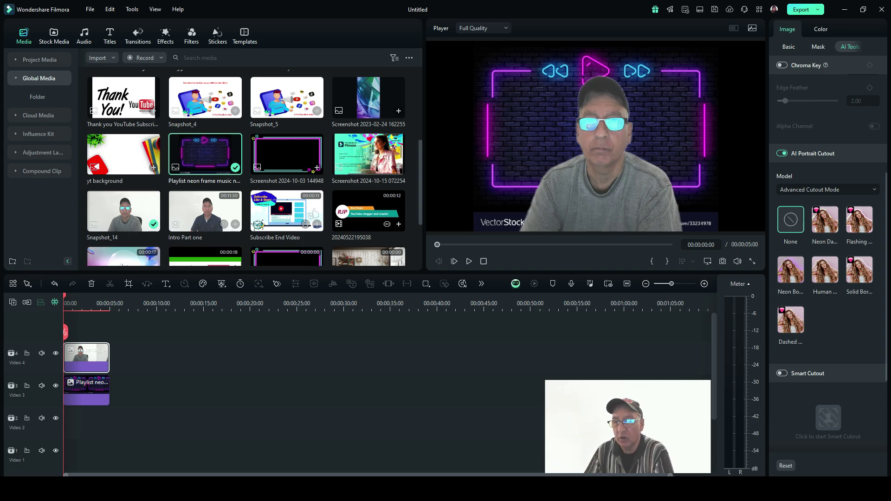
Shrink the portrait cutout to about 64% and place it near the bottom centre of the frame, at about X 40, Y -194 px
{"action": "left_click_drag", "start_coordinate": [604, 163], "coordinate": [556, 182]}
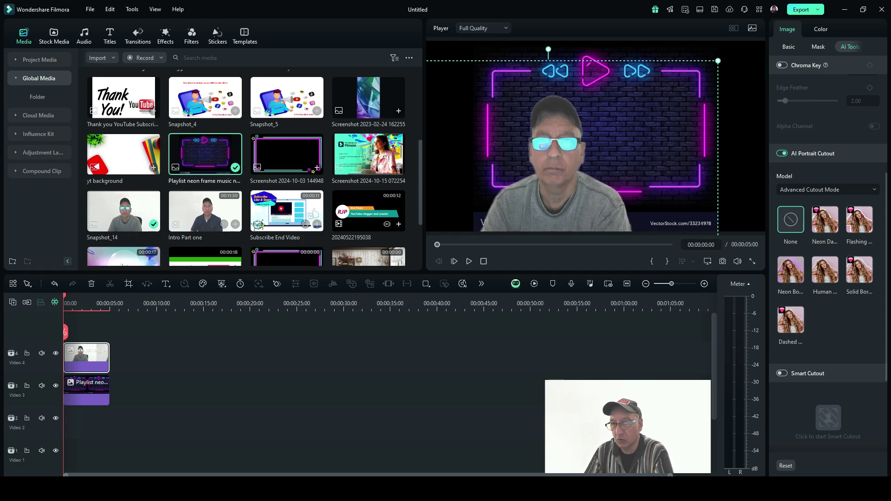
{"action": "left_click_drag", "start_coordinate": [722, 79], "coordinate": [568, 148]}
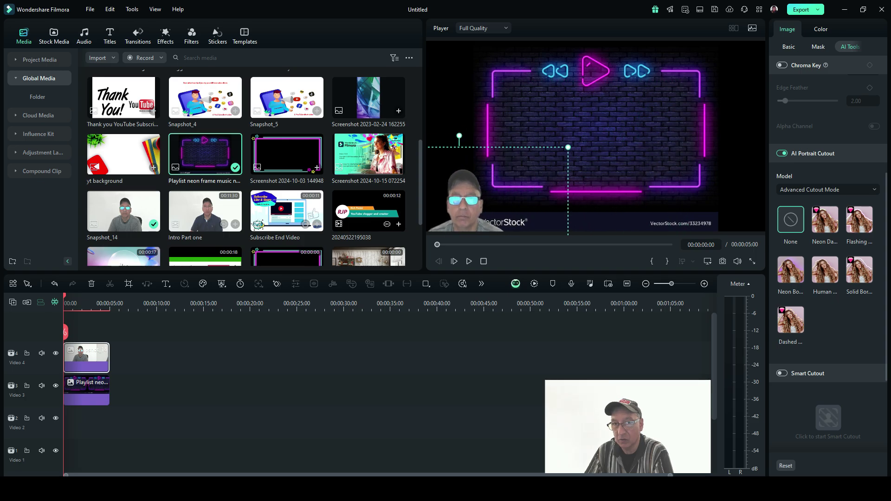
{"action": "left_click_drag", "start_coordinate": [464, 218], "coordinate": [607, 196]}
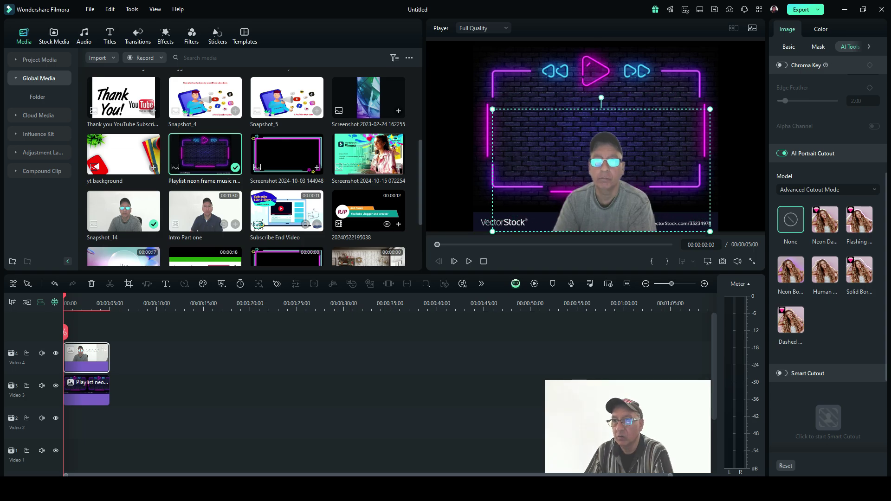
{"action": "left_click", "coordinate": [821, 29]}
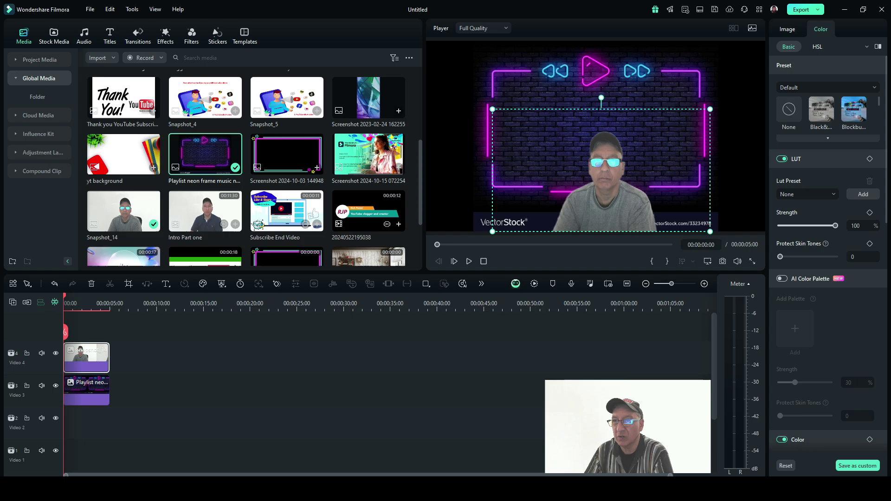
{"action": "left_click", "coordinate": [788, 29]}
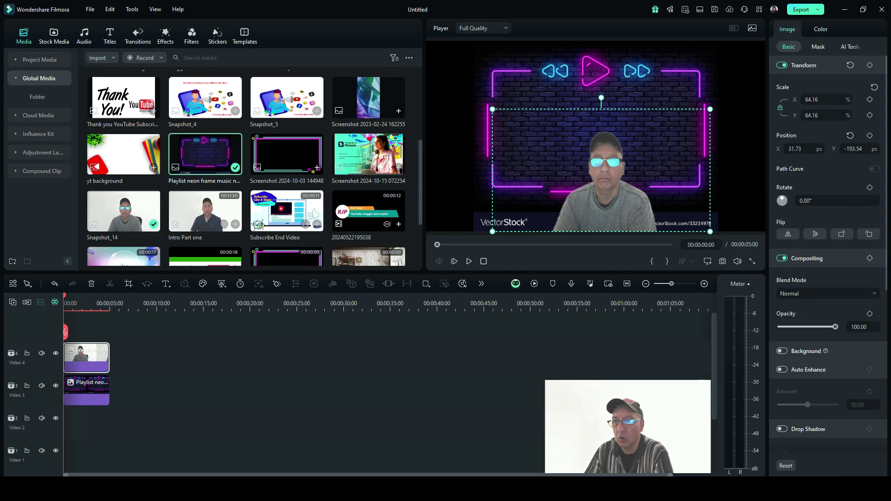
{"action": "left_click", "coordinate": [260, 372]}
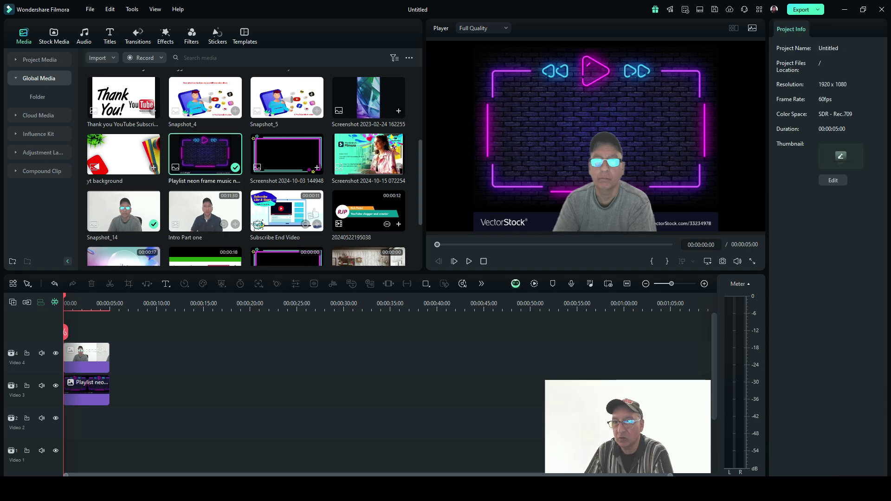
{"action": "left_click_drag", "start_coordinate": [606, 186], "coordinate": [607, 186]}
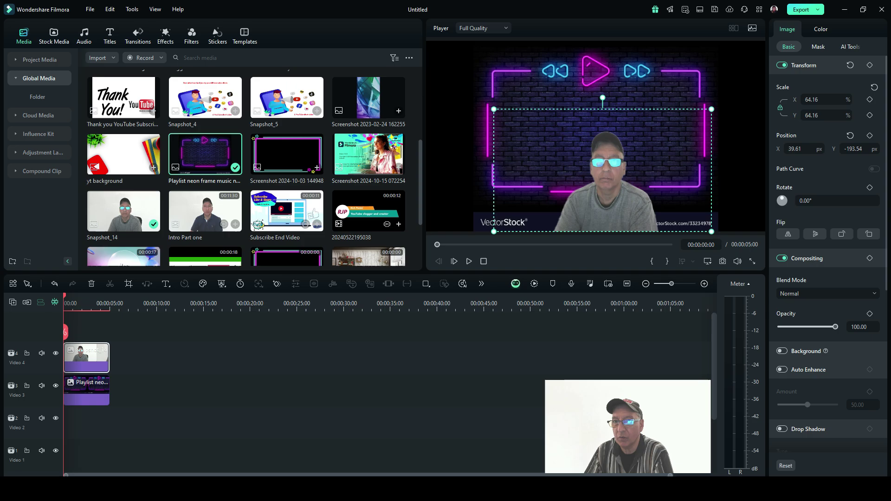
Stretch the neon frame background horizontally to about 139% so it fills the full width of the video frame
{"action": "left_click", "coordinate": [603, 88]}
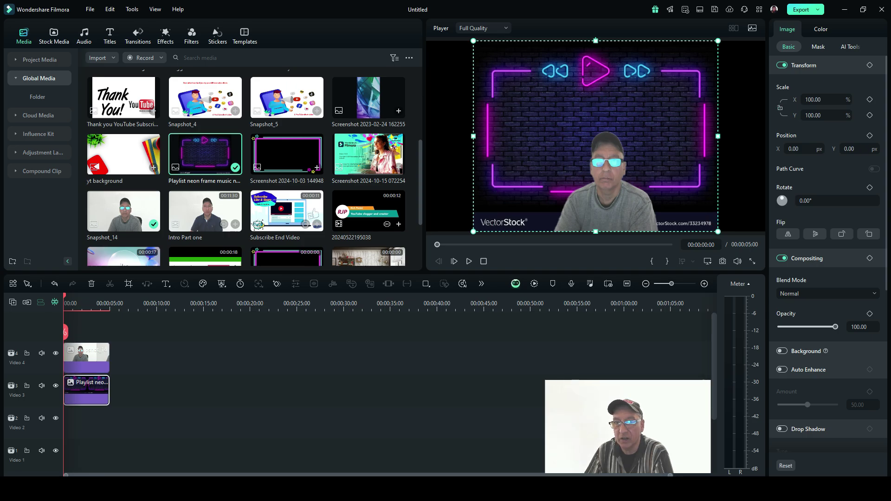
{"action": "left_click_drag", "start_coordinate": [474, 136], "coordinate": [428, 137]}
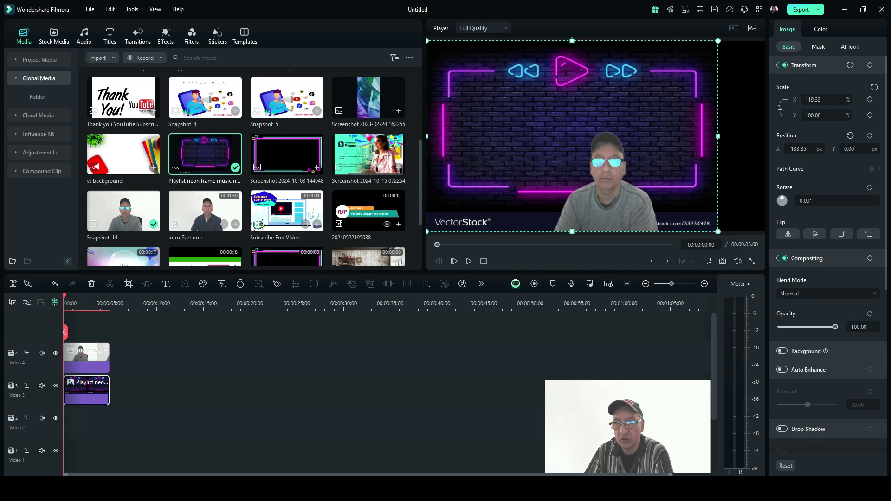
{"action": "left_click_drag", "start_coordinate": [718, 137], "coordinate": [764, 137]}
Stretch the neon background down past the frame's lower edge to crop out the watermark, and reposition the portrait just inside the neon border
{"action": "left_click_drag", "start_coordinate": [609, 209], "coordinate": [602, 148]}
{"action": "left_click", "coordinate": [597, 205]}
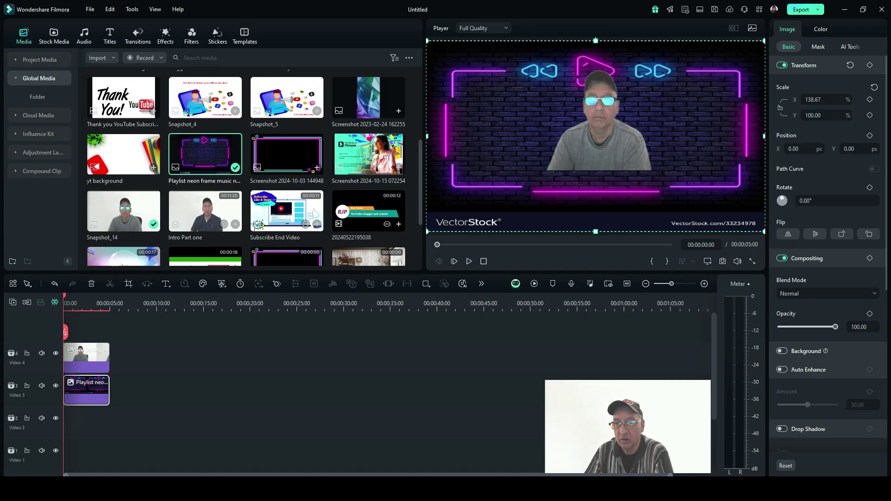
{"action": "left_click_drag", "start_coordinate": [596, 231], "coordinate": [599, 263]}
{"action": "left_click_drag", "start_coordinate": [605, 148], "coordinate": [618, 181]}
{"action": "left_click", "coordinate": [622, 418]}
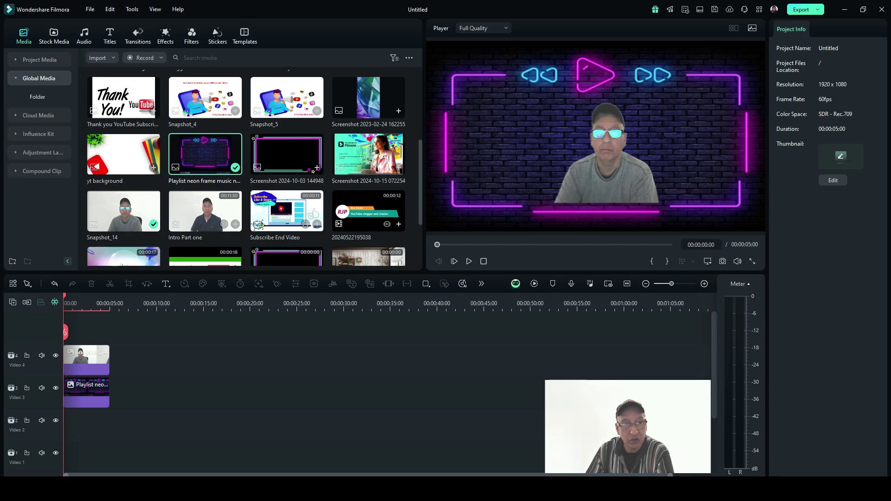
Return to the Project Media folder and delete both clips from the timeline
{"action": "left_click", "coordinate": [39, 60]}
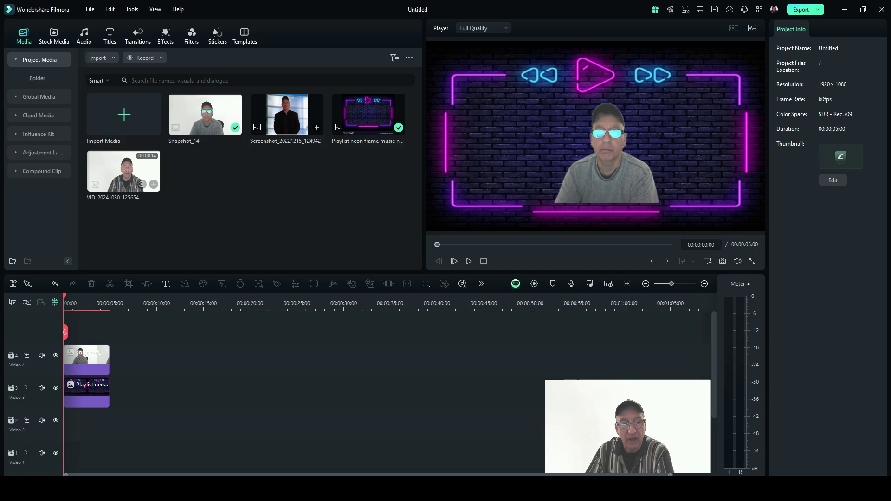
{"action": "left_click_drag", "start_coordinate": [108, 419], "coordinate": [69, 349]}
{"action": "key", "text": "Delete"}
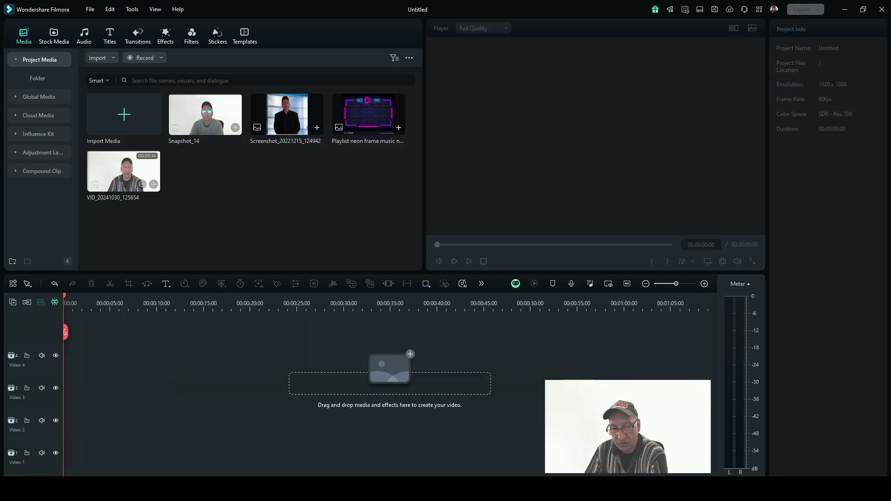
Place the Screenshot_20221215_124942 image at the start of Video 3 and apply AI Portrait Cutout to it
{"action": "left_click_drag", "start_coordinate": [286, 114], "coordinate": [86, 393]}
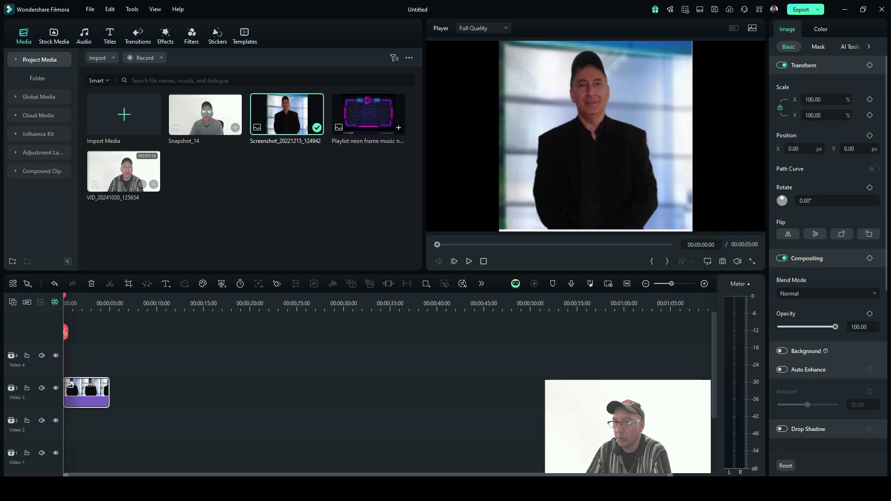
{"action": "left_click", "coordinate": [850, 47]}
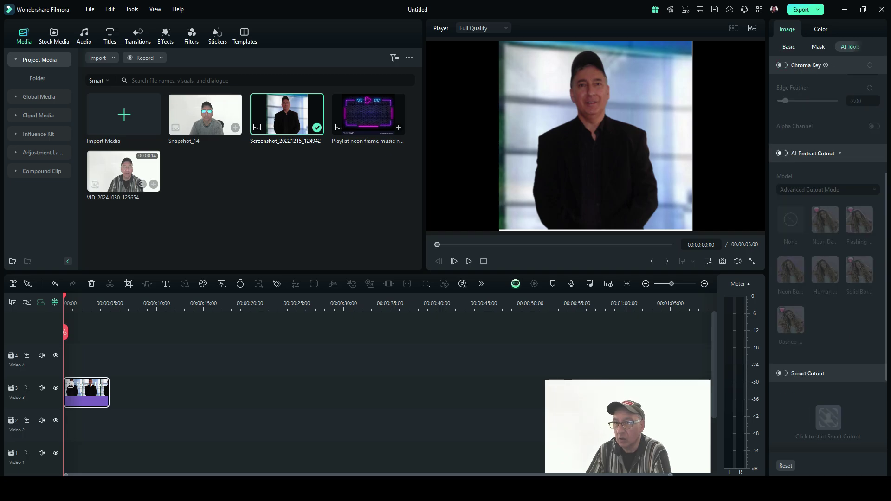
{"action": "left_click", "coordinate": [782, 153]}
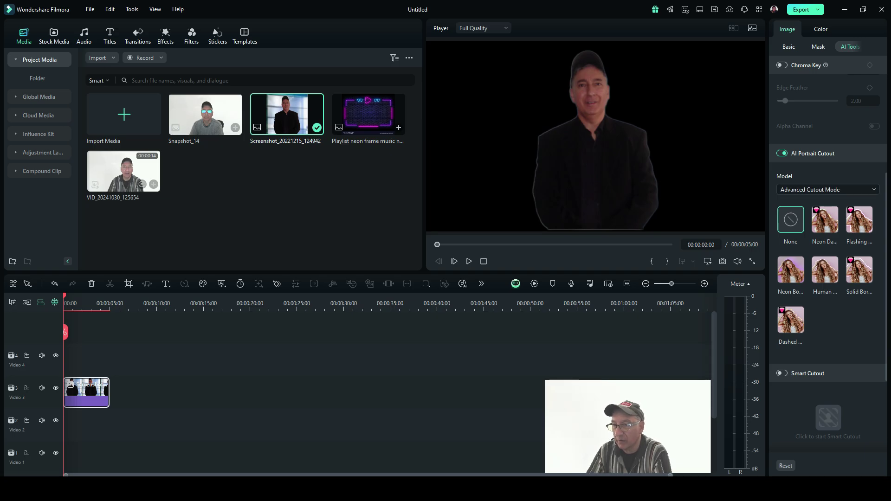
Try Quick Cutout Mode on the portrait cutout and switch the model back to Advanced Cutout Mode
{"action": "left_click", "coordinate": [827, 189]}
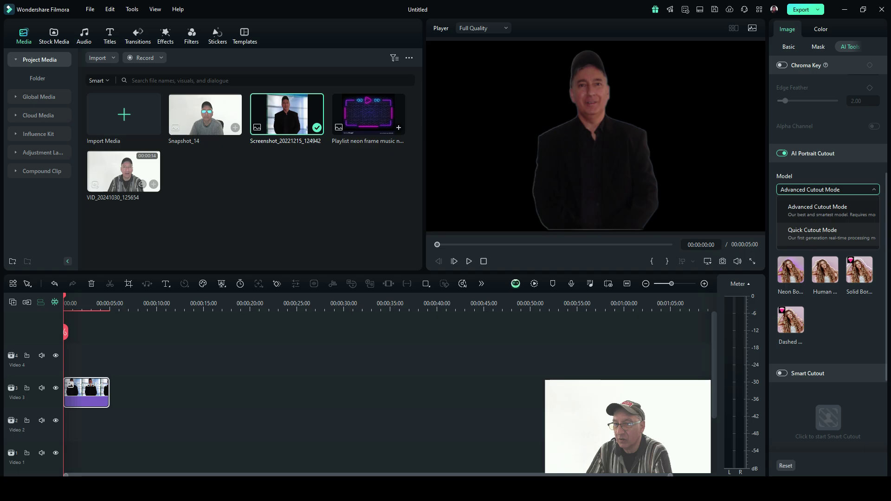
{"action": "left_click", "coordinate": [827, 233]}
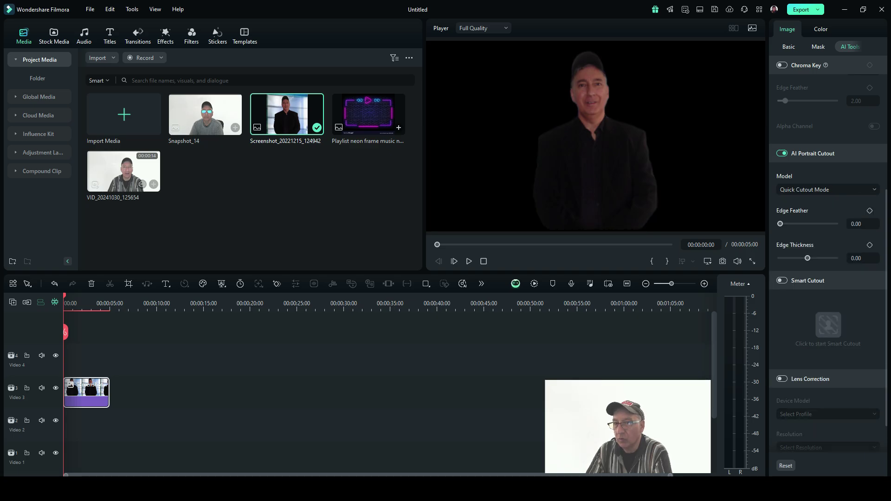
{"action": "left_click", "coordinate": [828, 189]}
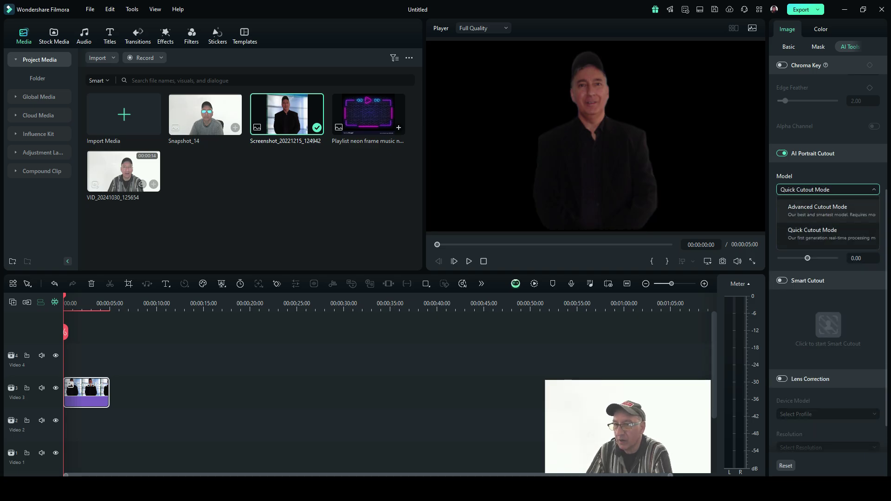
{"action": "left_click", "coordinate": [818, 211]}
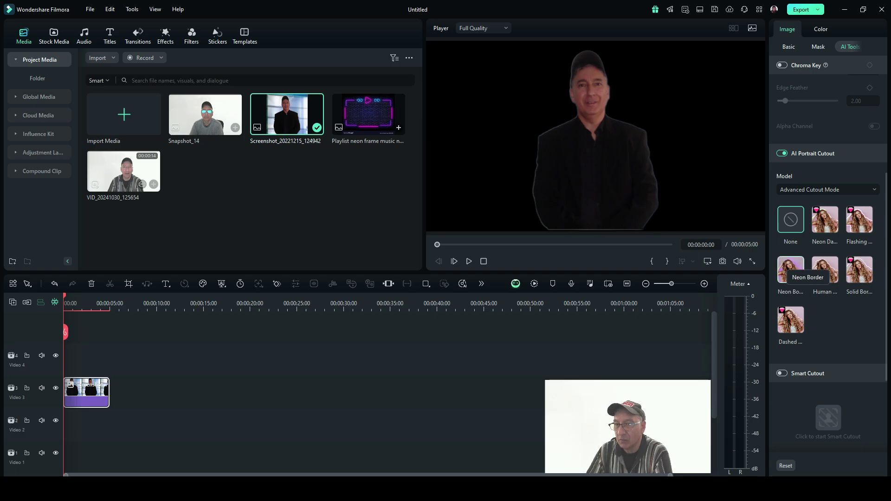
Apply the Neon Border effect to the portrait cutout, with Enhance about 1.43 and Opacity about 29
{"action": "left_click", "coordinate": [791, 269]}
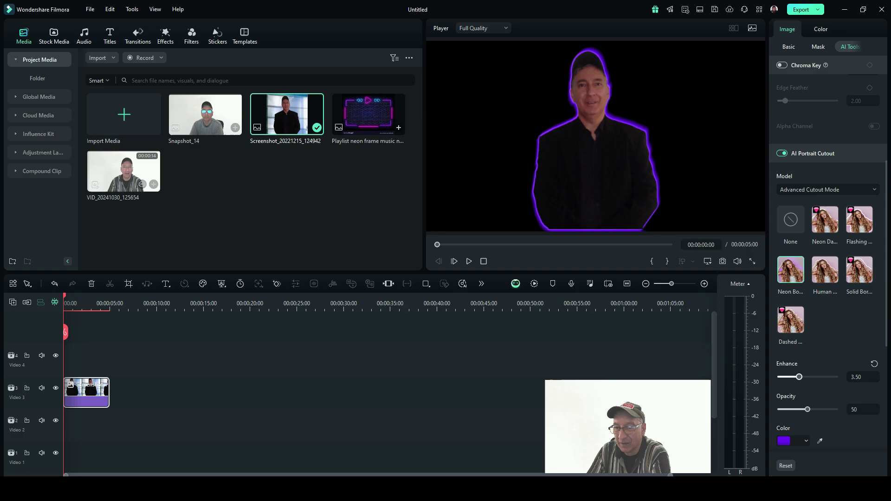
{"action": "mouse_move", "coordinate": [800, 377]}
{"action": "left_mouse_down"}
{"action": "mouse_move", "coordinate": [836, 377]}
{"action": "mouse_move", "coordinate": [787, 377]}
{"action": "left_mouse_up"}
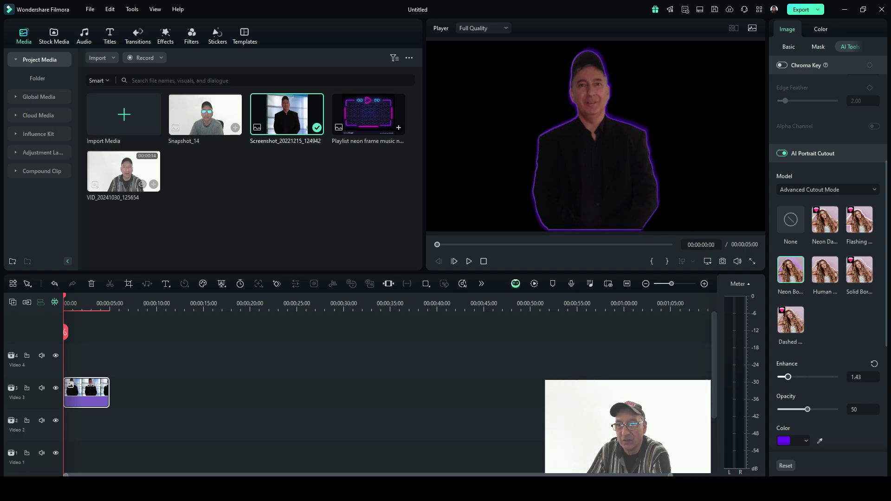
{"action": "mouse_move", "coordinate": [807, 410]}
{"action": "left_mouse_down"}
{"action": "mouse_move", "coordinate": [835, 410]}
{"action": "mouse_move", "coordinate": [796, 409]}
{"action": "left_mouse_up"}
Try blue as the neon border color and replace it with dark red
{"action": "scroll", "coordinate": [829, 260], "scroll_direction": "down", "scroll_amount": 2}
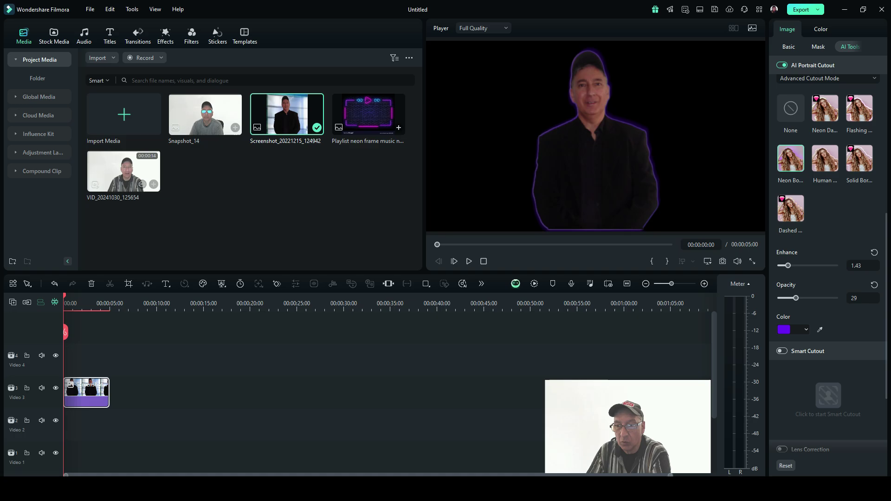
{"action": "left_click", "coordinate": [806, 329]}
{"action": "left_click", "coordinate": [821, 409]}
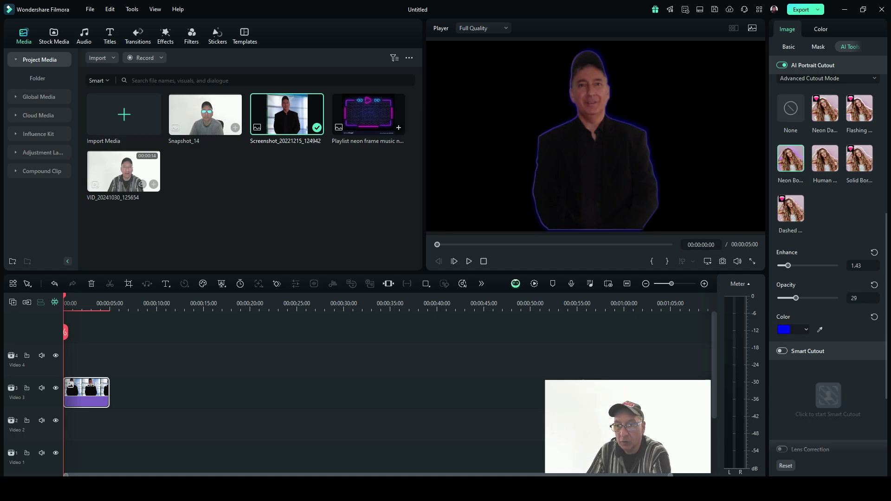
{"action": "left_click", "coordinate": [806, 329]}
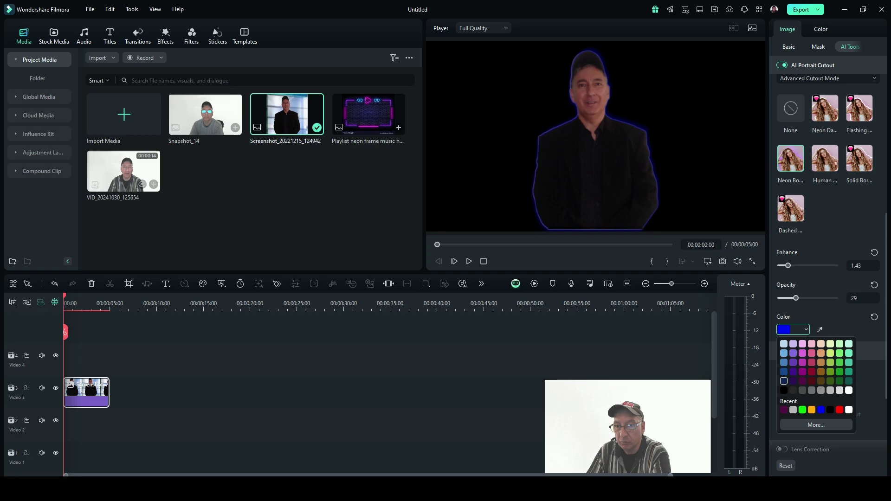
{"action": "left_click", "coordinate": [812, 372]}
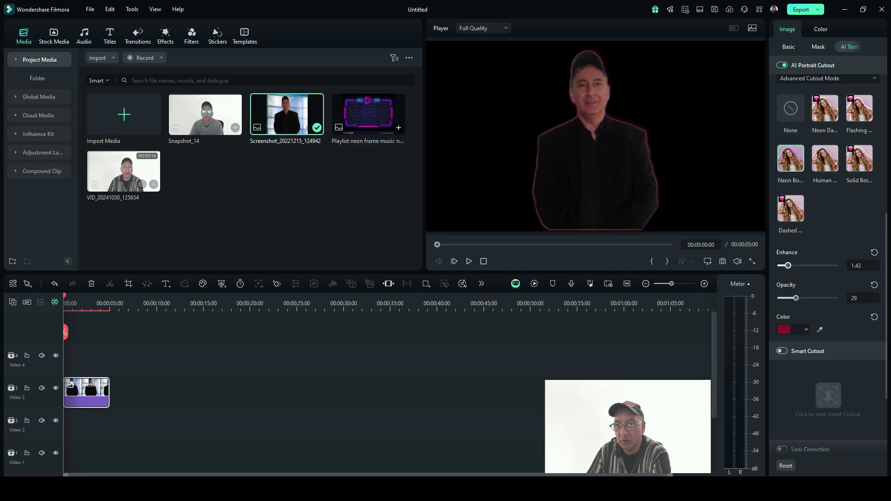
Set the portrait cutout's neon border to white, with Enhance about 3.11 and Opacity about 20
{"action": "left_click_drag", "start_coordinate": [790, 266], "coordinate": [798, 266]}
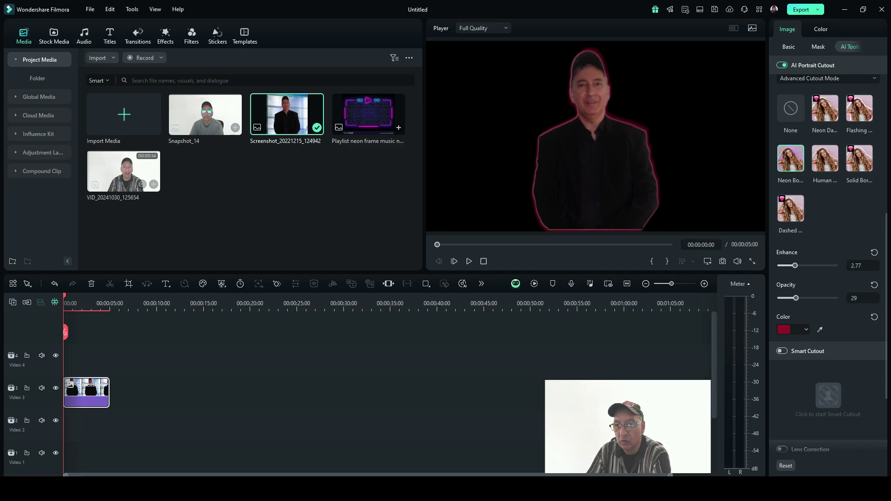
{"action": "left_click", "coordinate": [807, 330]}
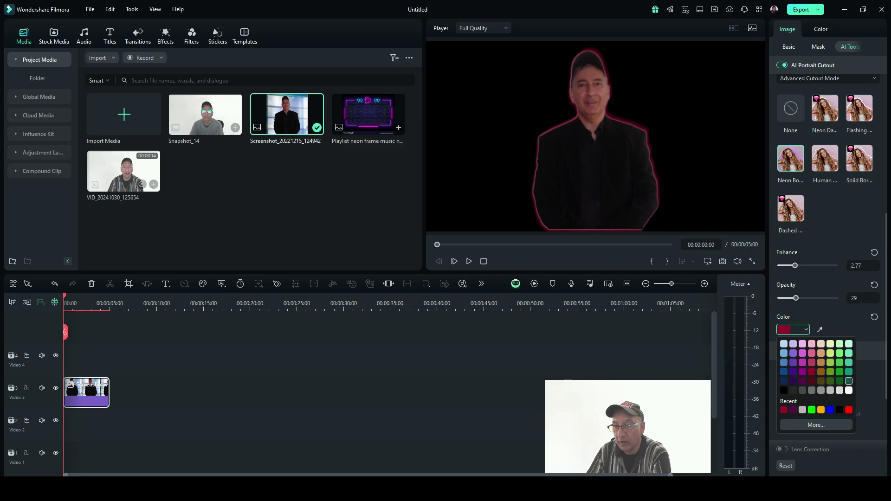
{"action": "left_click", "coordinate": [850, 390]}
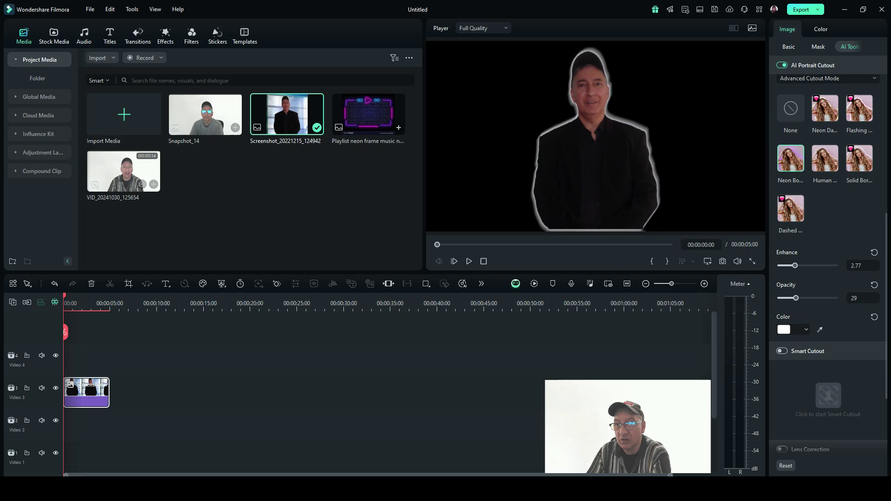
{"action": "mouse_move", "coordinate": [795, 298]}
{"action": "left_mouse_down"}
{"action": "mouse_move", "coordinate": [818, 298]}
{"action": "mouse_move", "coordinate": [791, 298]}
{"action": "left_mouse_up"}
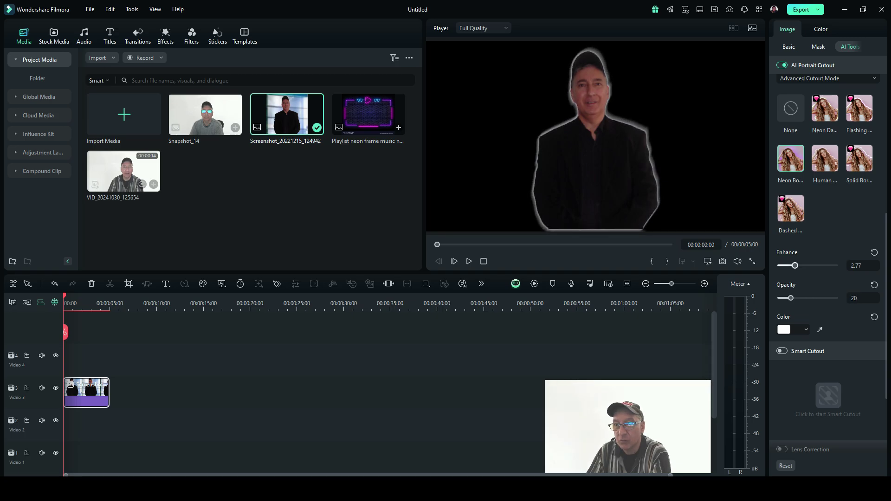
{"action": "mouse_move", "coordinate": [795, 266]}
{"action": "left_mouse_down"}
{"action": "mouse_move", "coordinate": [810, 265]}
{"action": "mouse_move", "coordinate": [798, 266]}
{"action": "left_mouse_up"}
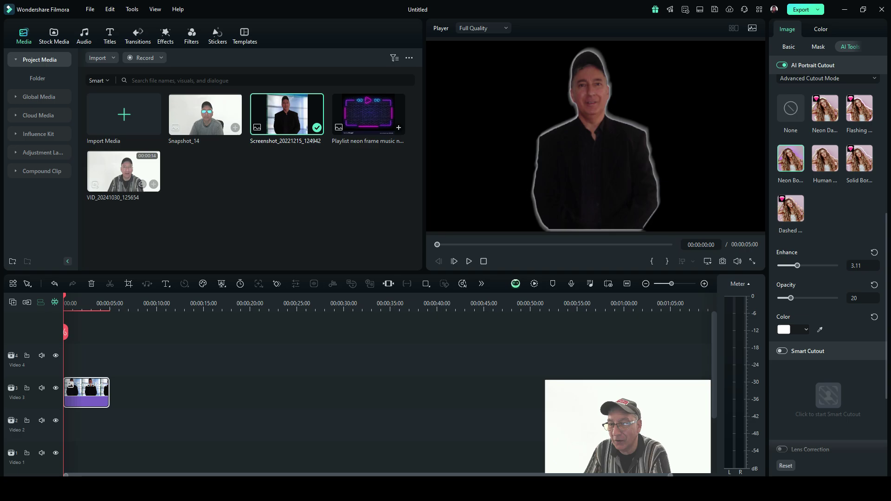
Change the neon border color to dark purple and raise Enhance to about 8.07
{"action": "left_click", "coordinate": [806, 330]}
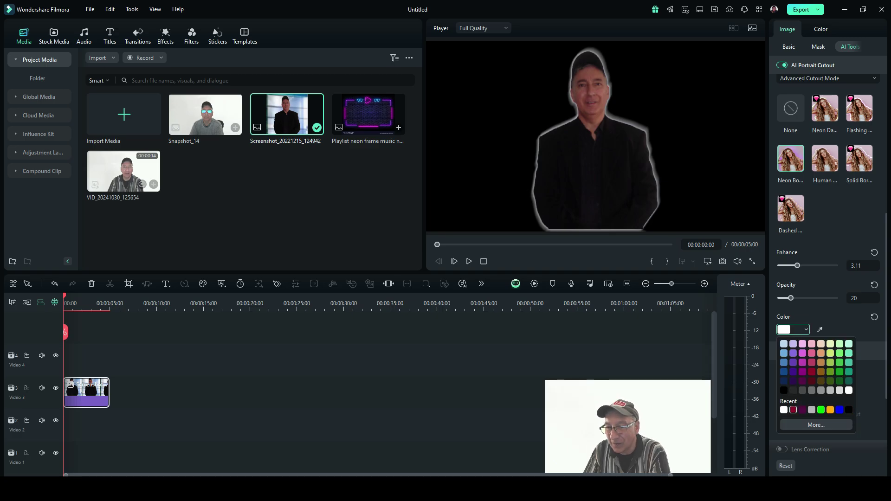
{"action": "left_click", "coordinate": [793, 381]}
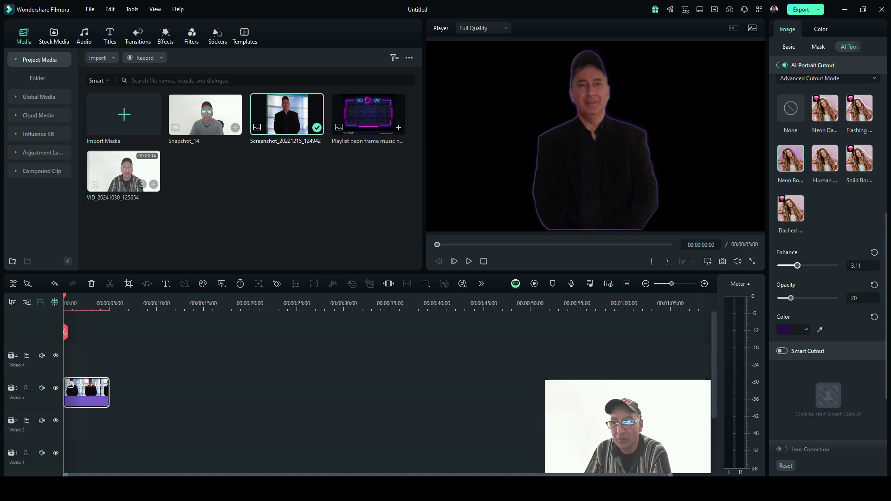
{"action": "left_click_drag", "start_coordinate": [797, 265], "coordinate": [829, 265]}
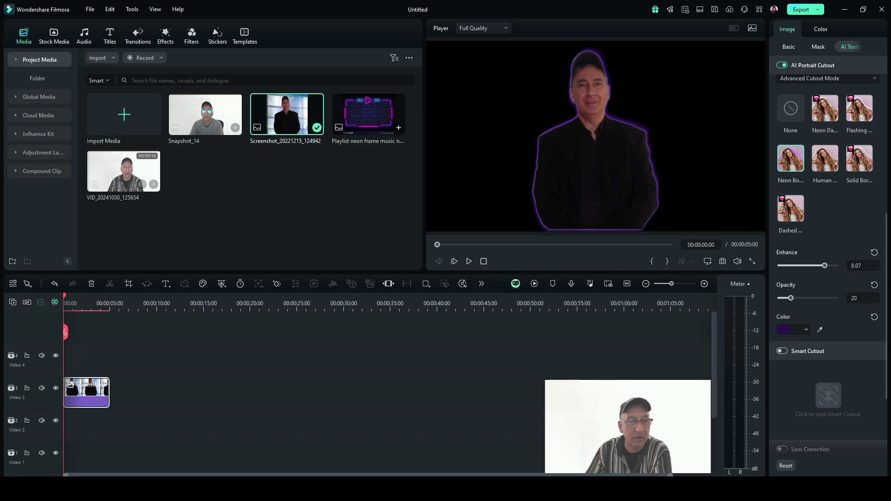
{"action": "left_click_drag", "start_coordinate": [86, 390], "coordinate": [86, 357]}
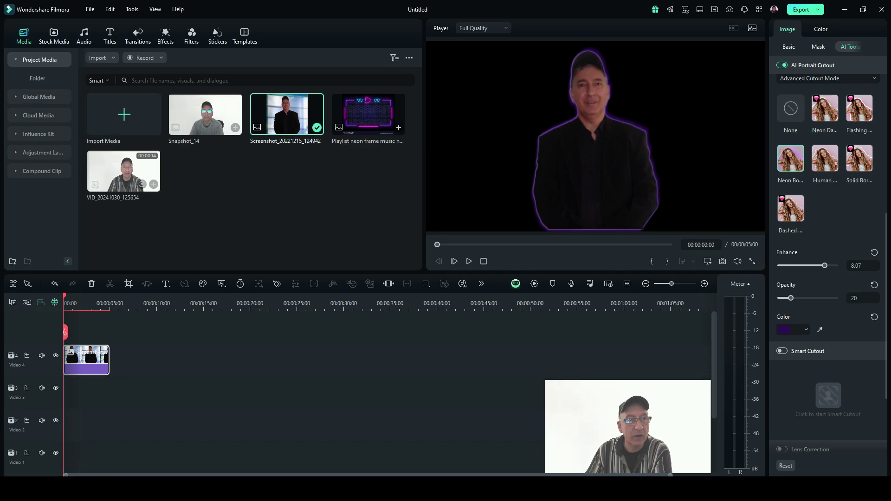
{"action": "left_click", "coordinate": [39, 97]}
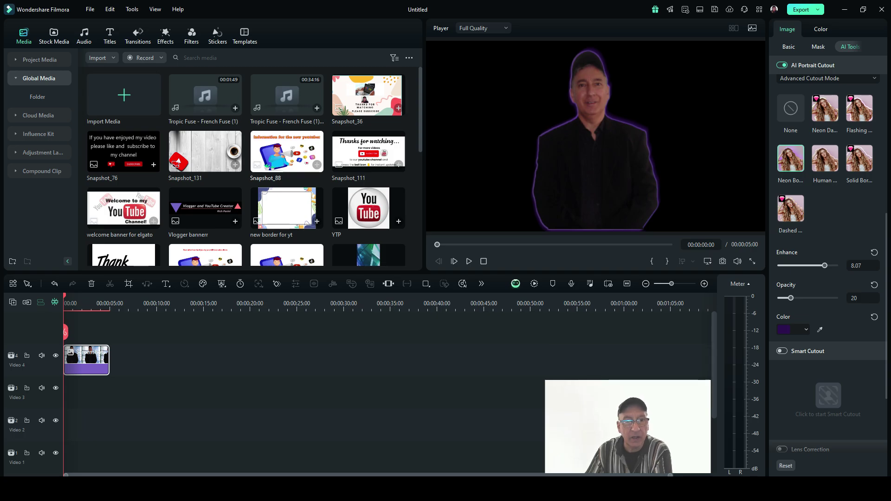
{"action": "scroll", "coordinate": [246, 169], "scroll_direction": "down", "scroll_amount": 3}
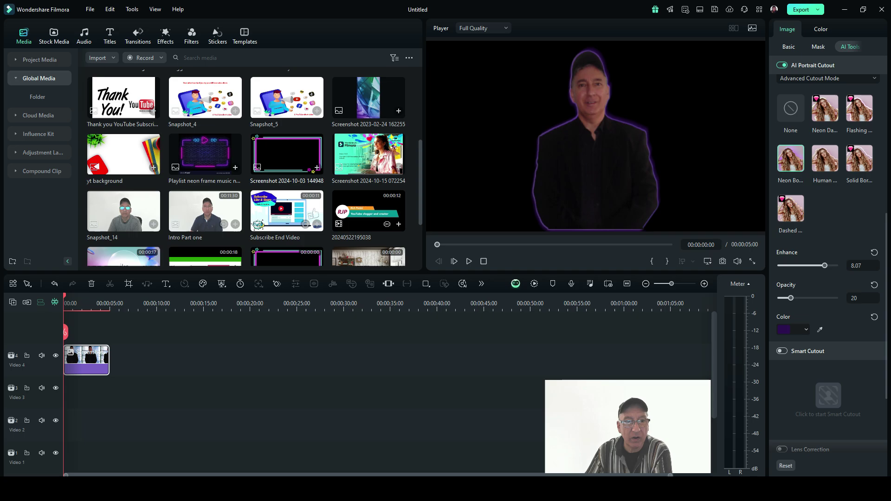
{"action": "left_click_drag", "start_coordinate": [286, 153], "coordinate": [93, 393]}
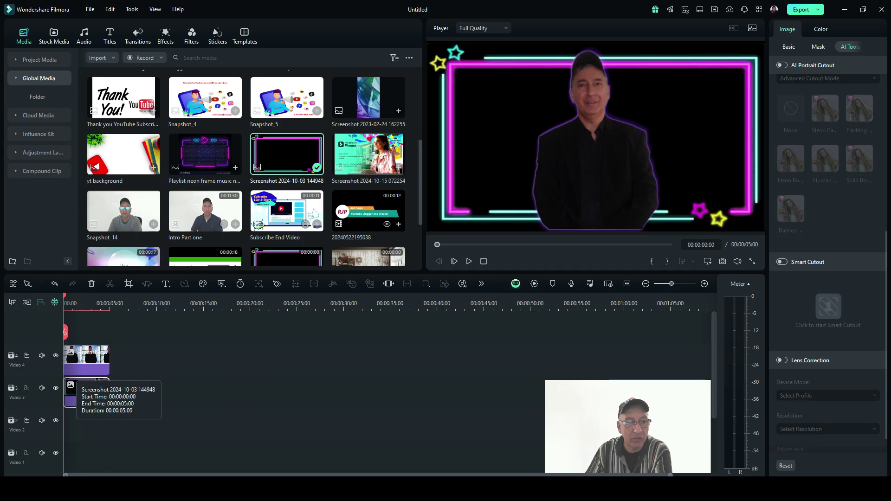
Shrink the portrait cutout on Video 4 and center it inside the neon frame background
{"action": "left_click", "coordinate": [89, 361]}
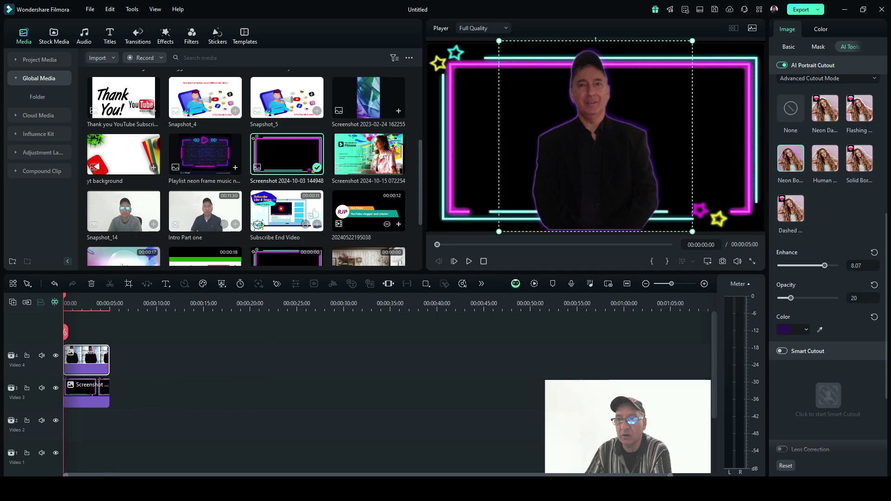
{"action": "left_click_drag", "start_coordinate": [693, 41], "coordinate": [642, 90]}
{"action": "left_click_drag", "start_coordinate": [576, 176], "coordinate": [595, 159]}
{"action": "left_click", "coordinate": [446, 357]}
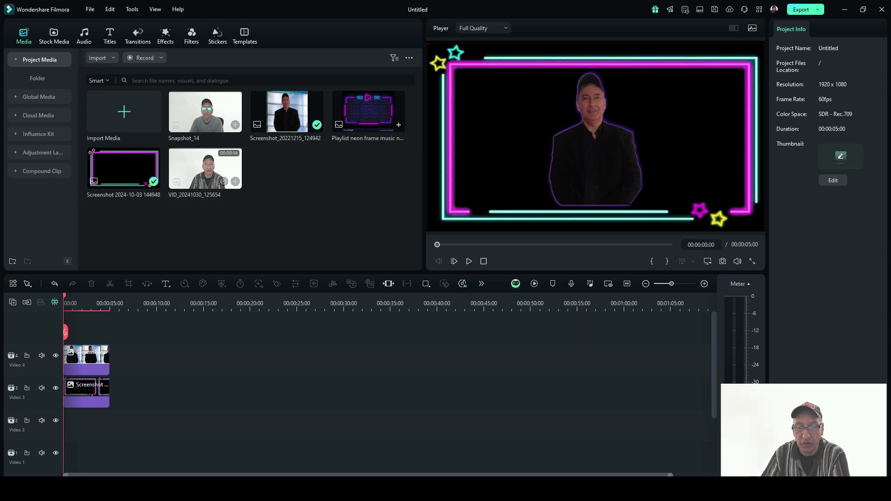
Switch to the Filmora pricing page in the browser and review the Basic, Advanced and Perpetual plans for individuals
{"action": "left_click", "coordinate": [560, 489]}
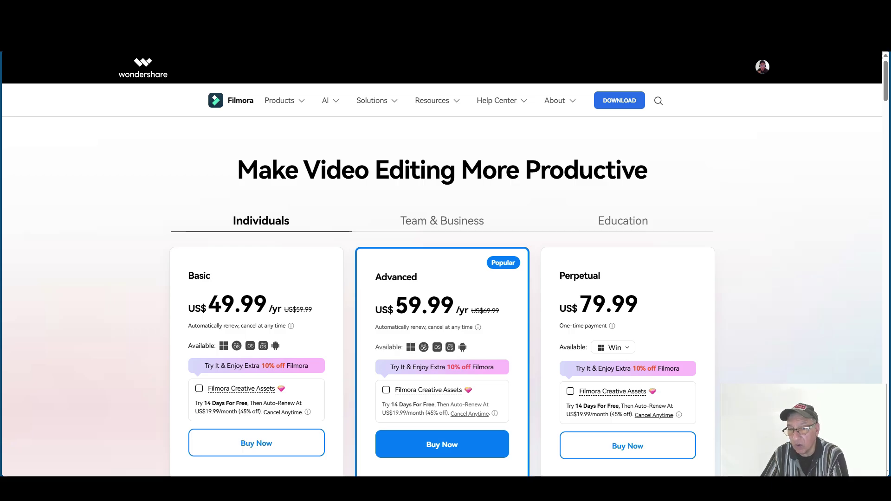
{"action": "left_click", "coordinate": [613, 348]}
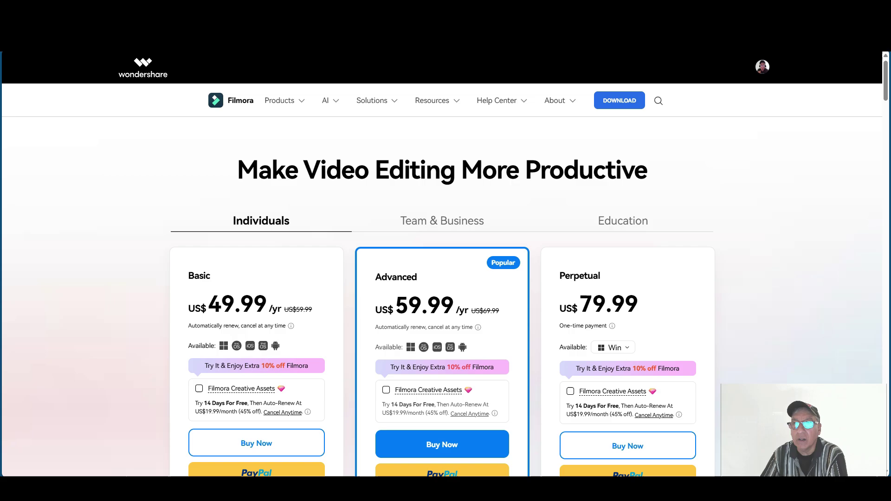
Return to the Filmora 14 home page and examine its AI features, creative assets, community videos, reviews and FAQ down to the footer
{"action": "key", "text": "alt+Left"}
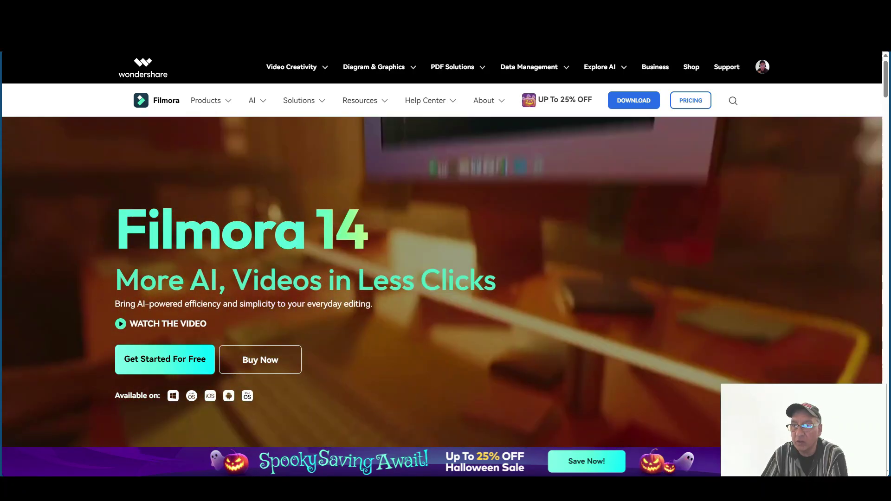
{"action": "scroll", "coordinate": [446, 250], "scroll_direction": "down", "scroll_amount": 1}
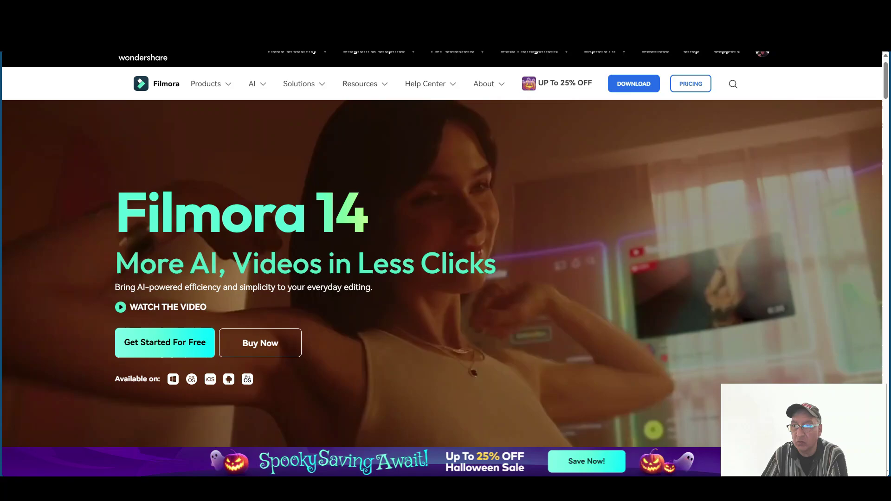
{"action": "scroll", "coordinate": [446, 251], "scroll_direction": "down", "scroll_amount": 3}
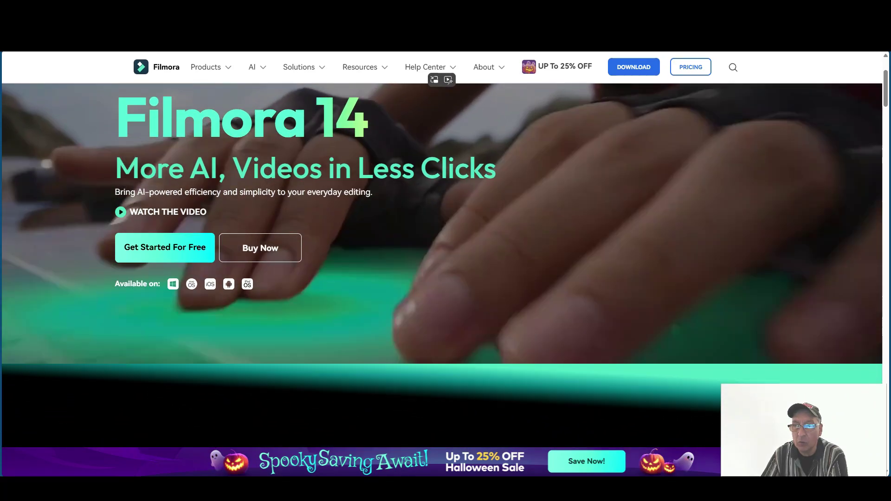
{"action": "scroll", "coordinate": [445, 250], "scroll_direction": "down", "scroll_amount": 4}
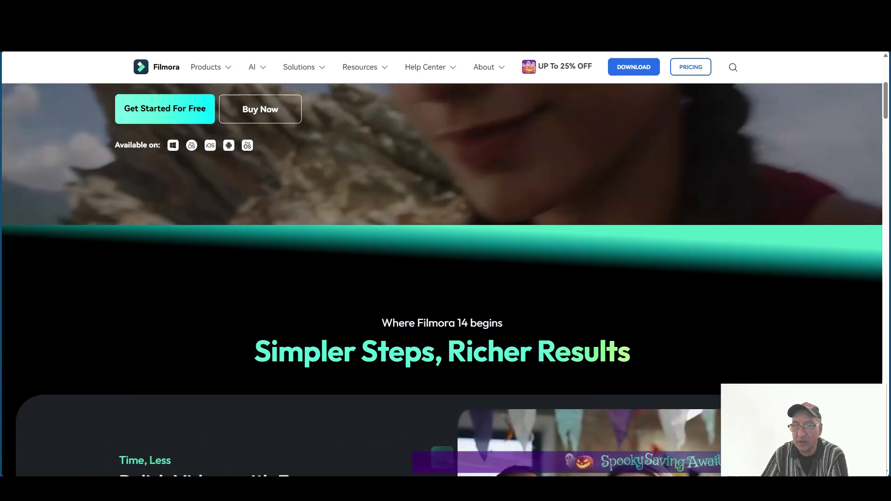
{"action": "scroll", "coordinate": [446, 251], "scroll_direction": "down", "scroll_amount": 3}
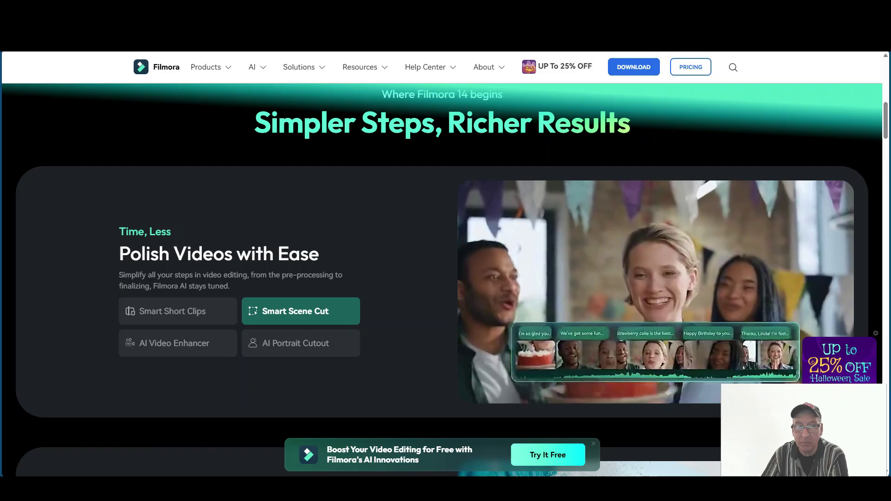
{"action": "scroll", "coordinate": [445, 251], "scroll_direction": "down", "scroll_amount": 4}
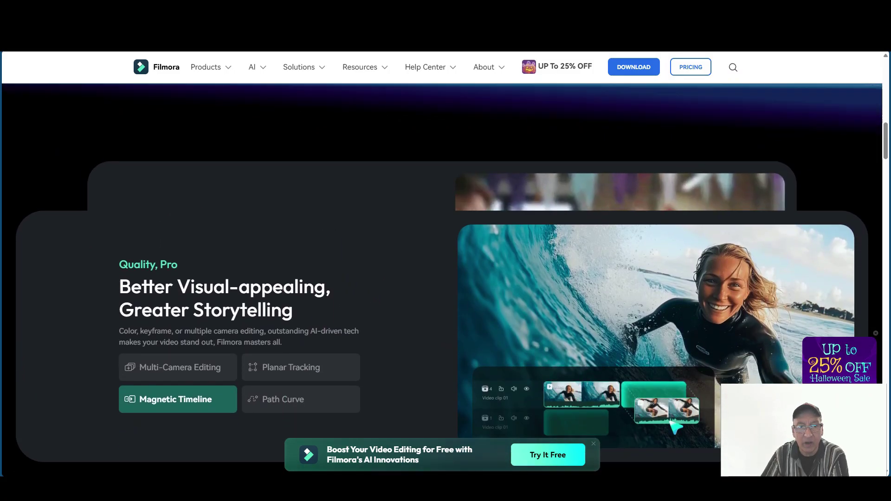
{"action": "scroll", "coordinate": [446, 251], "scroll_direction": "down", "scroll_amount": 4}
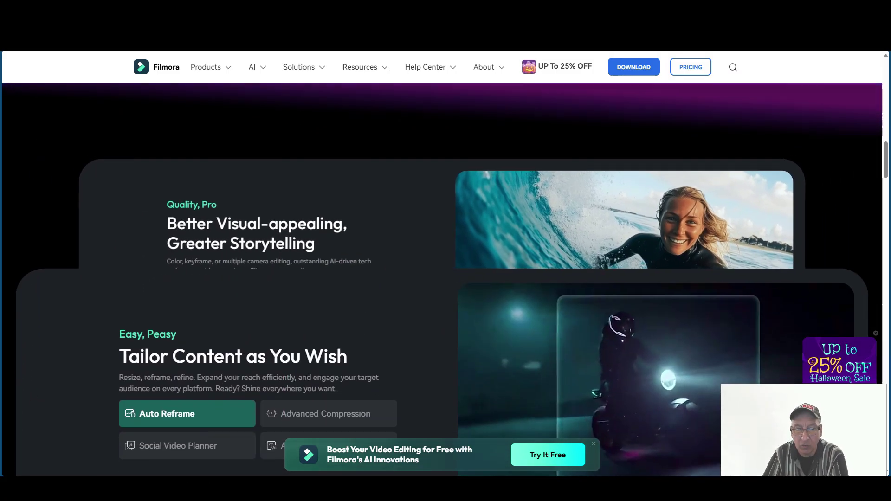
{"action": "scroll", "coordinate": [446, 251], "scroll_direction": "down", "scroll_amount": 5}
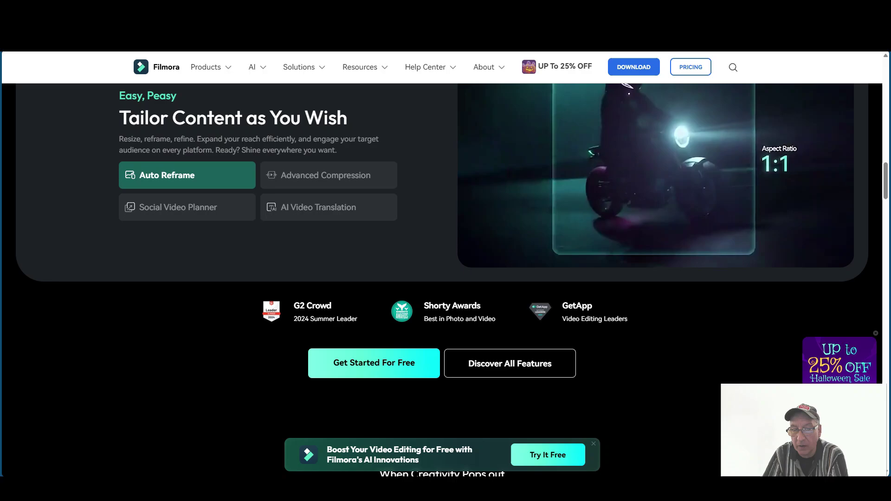
{"action": "scroll", "coordinate": [446, 251], "scroll_direction": "down", "scroll_amount": 5}
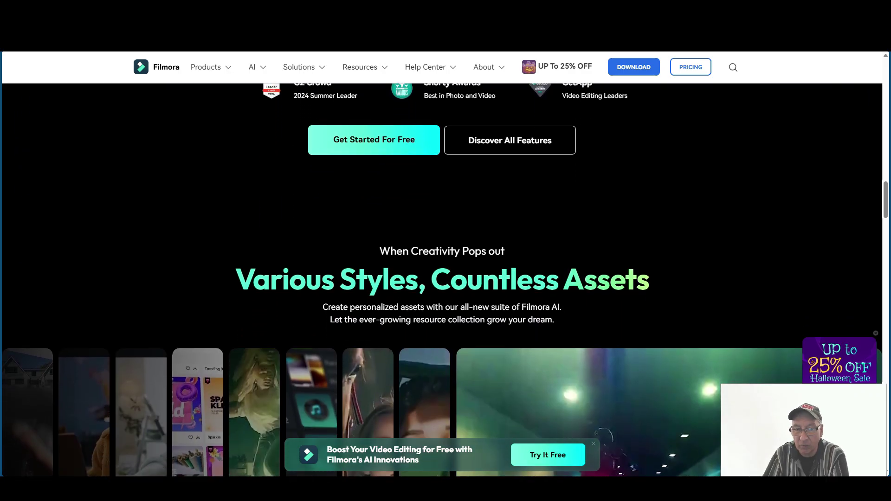
{"action": "scroll", "coordinate": [445, 251], "scroll_direction": "down", "scroll_amount": 5}
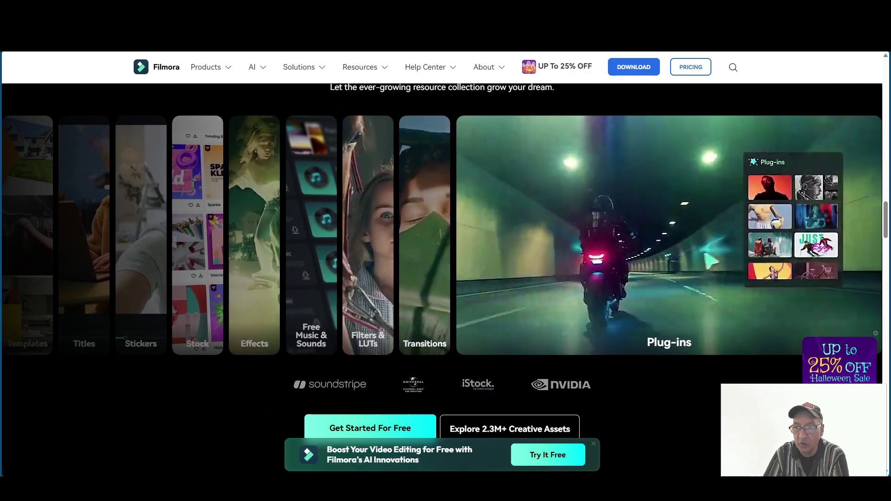
{"action": "scroll", "coordinate": [445, 251], "scroll_direction": "down", "scroll_amount": 5}
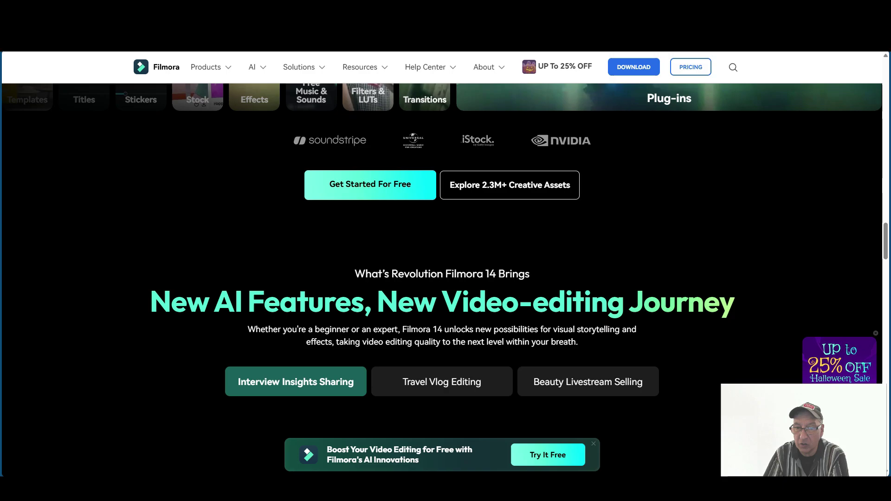
{"action": "scroll", "coordinate": [446, 250], "scroll_direction": "down", "scroll_amount": 5}
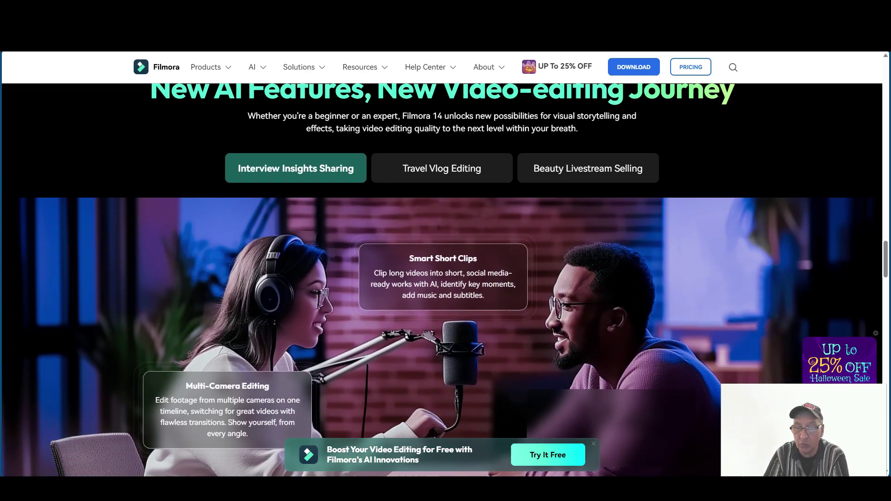
{"action": "scroll", "coordinate": [446, 251], "scroll_direction": "down", "scroll_amount": 5}
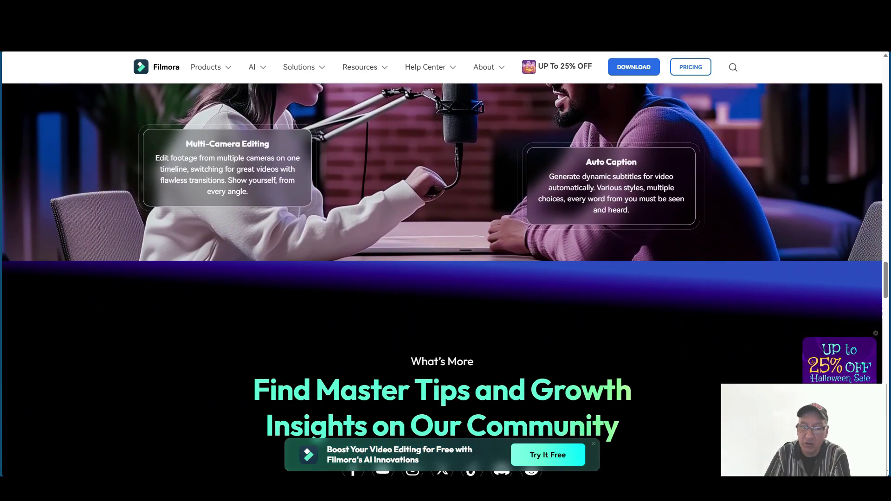
{"action": "scroll", "coordinate": [446, 251], "scroll_direction": "down", "scroll_amount": 5}
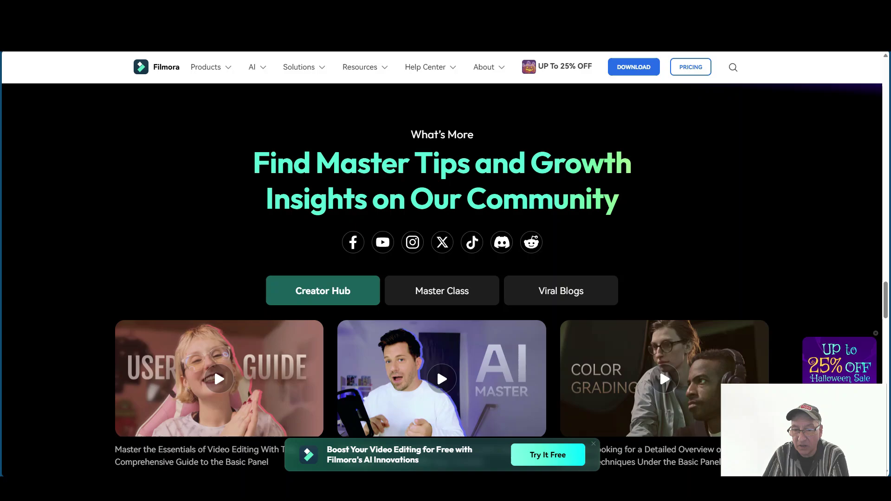
{"action": "scroll", "coordinate": [446, 251], "scroll_direction": "down", "scroll_amount": 5}
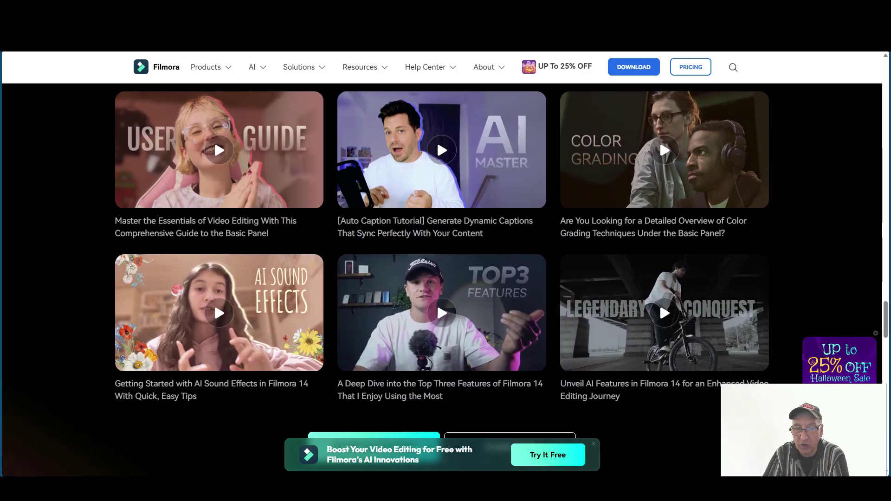
{"action": "scroll", "coordinate": [446, 251], "scroll_direction": "down", "scroll_amount": 4}
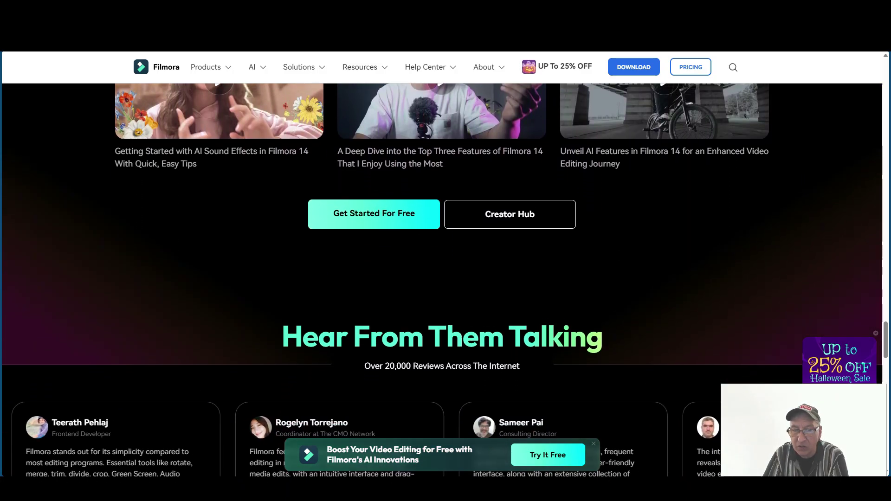
{"action": "scroll", "coordinate": [442, 278], "scroll_direction": "down", "scroll_amount": 5}
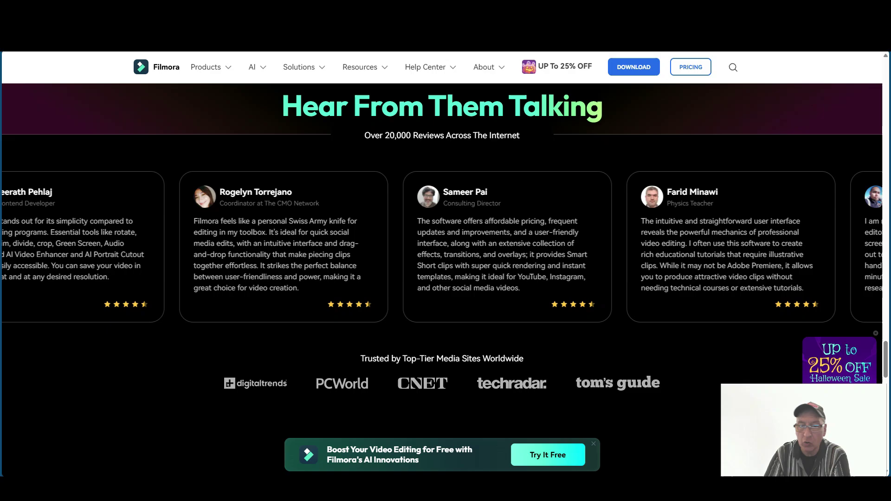
{"action": "scroll", "coordinate": [443, 278], "scroll_direction": "down", "scroll_amount": 5}
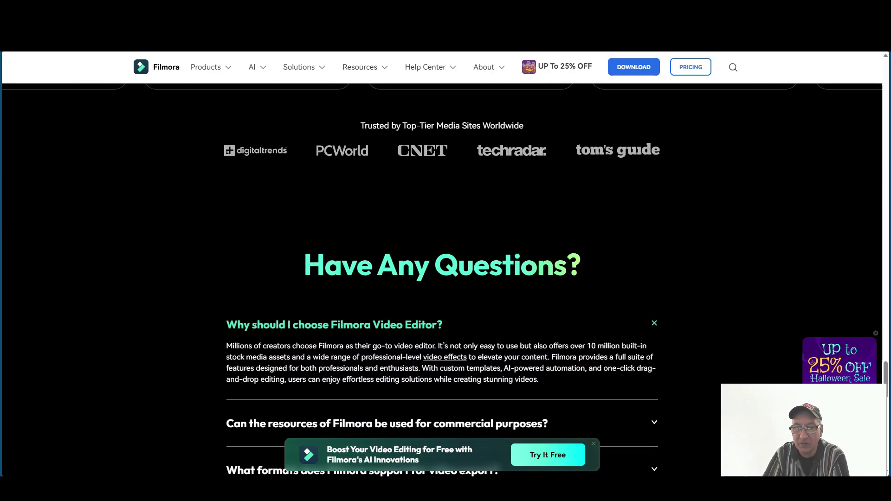
{"action": "scroll", "coordinate": [442, 279], "scroll_direction": "down", "scroll_amount": 5}
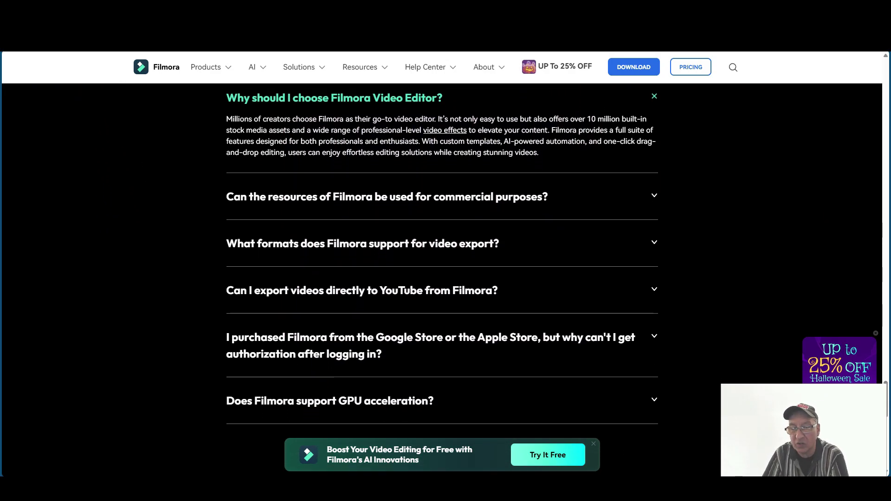
{"action": "scroll", "coordinate": [442, 279], "scroll_direction": "down", "scroll_amount": 5}
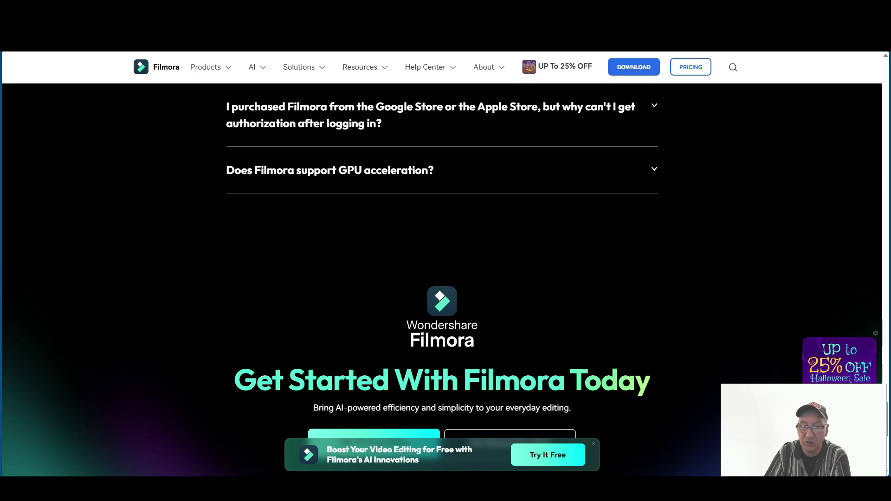
{"action": "scroll", "coordinate": [442, 278], "scroll_direction": "down", "scroll_amount": 5}
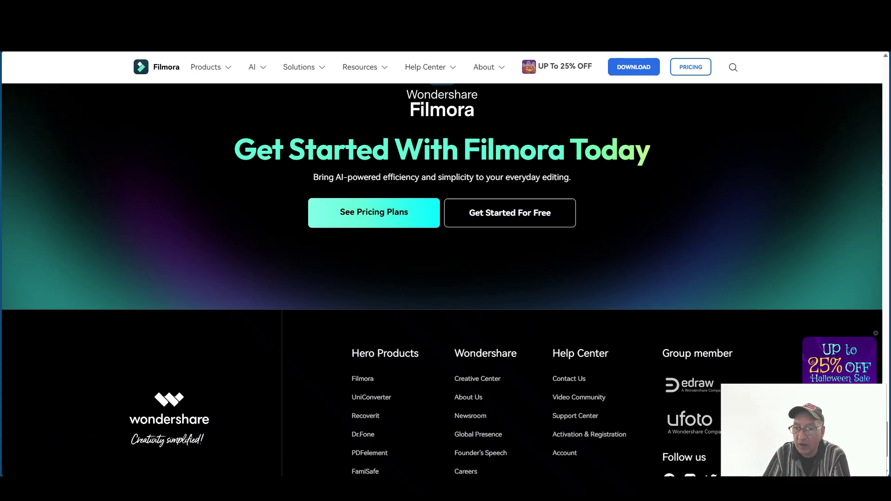
{"action": "scroll", "coordinate": [442, 279], "scroll_direction": "down", "scroll_amount": 3}
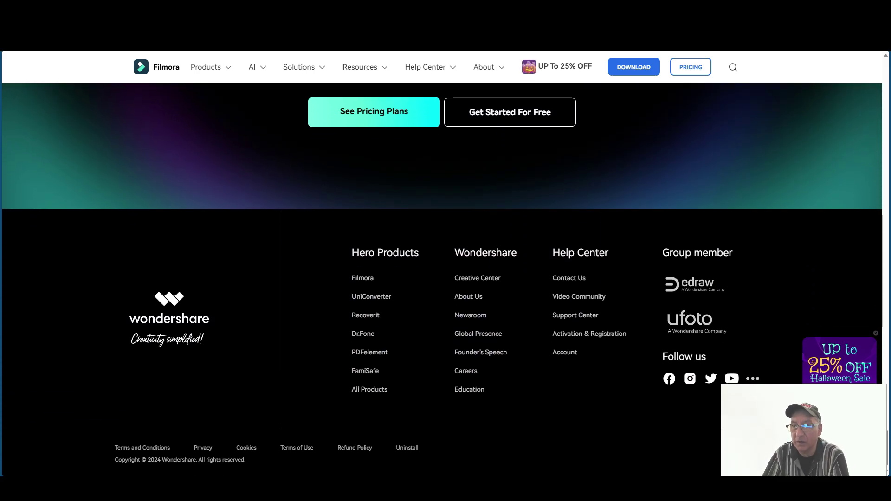